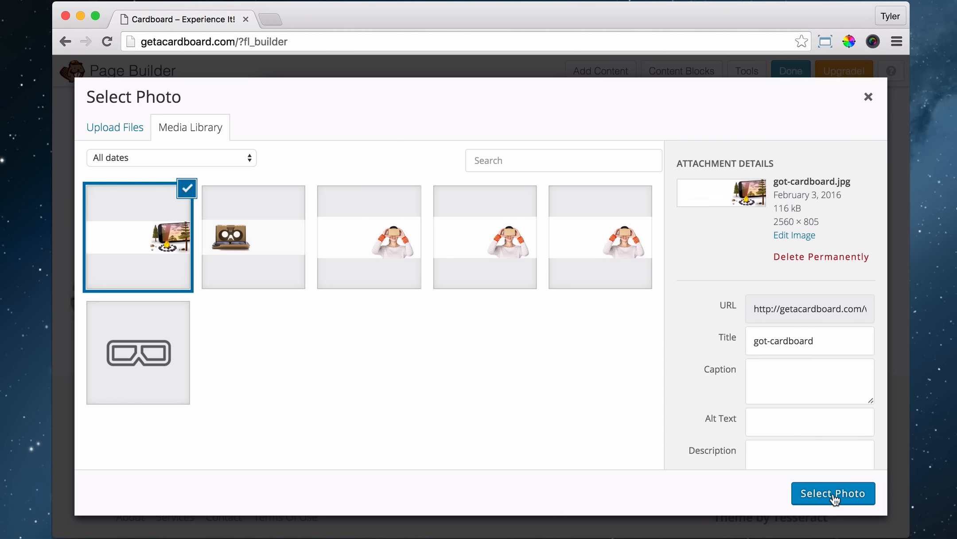
- Use got-cardboard.jpg as the row's background photo, set its top and bottom padding to 110 px, and save the row settings
click(832, 495)
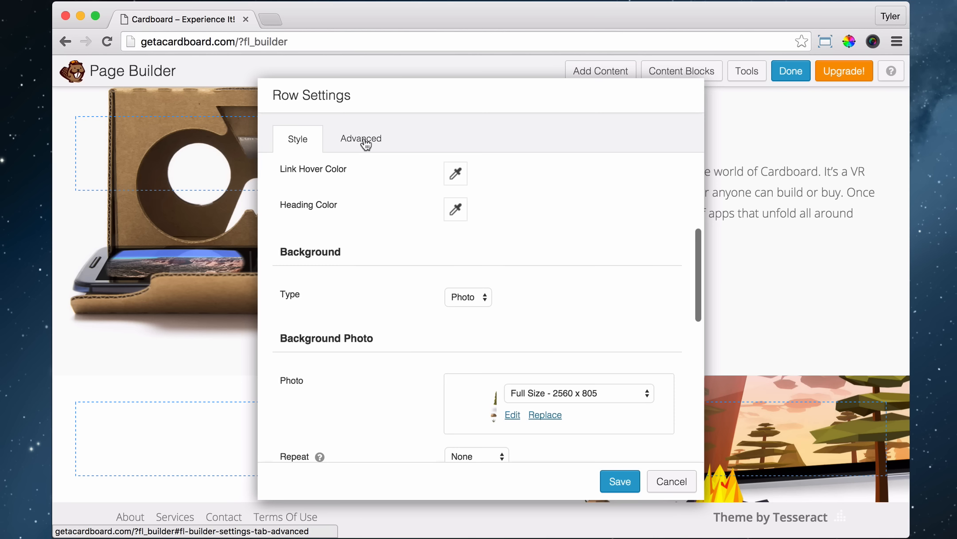
click(365, 144)
scroll(500, 228, up, 5)
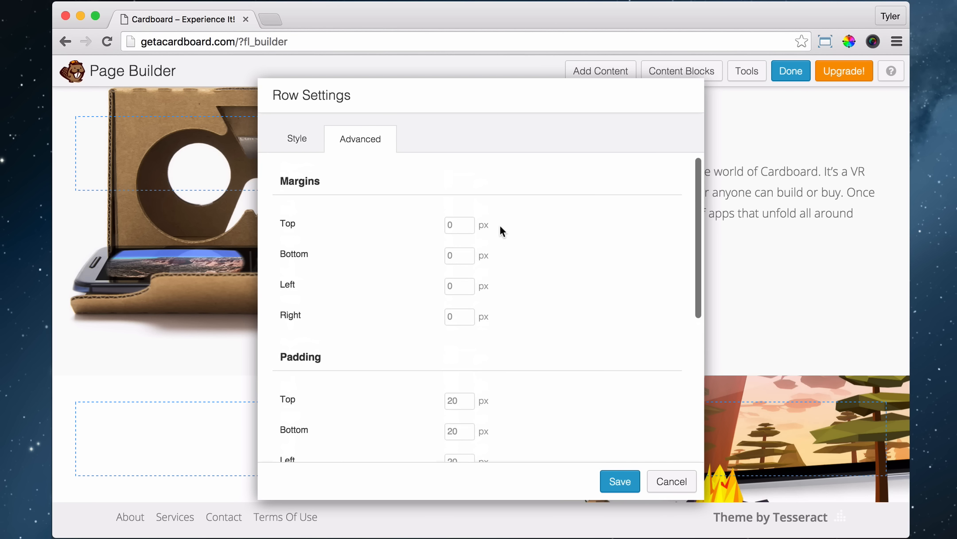
scroll(503, 277, down, 3)
click(456, 263)
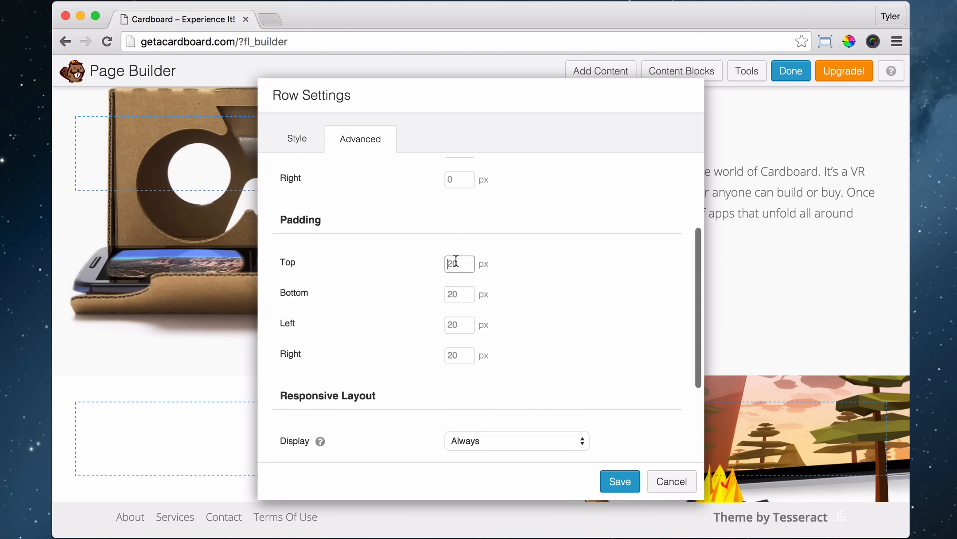
text(110)
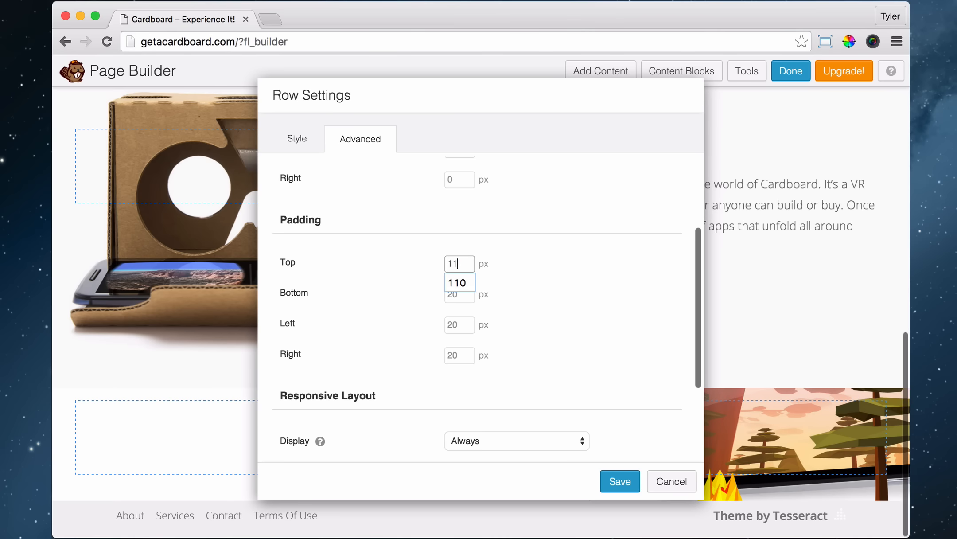
key(Tab)
text(110)
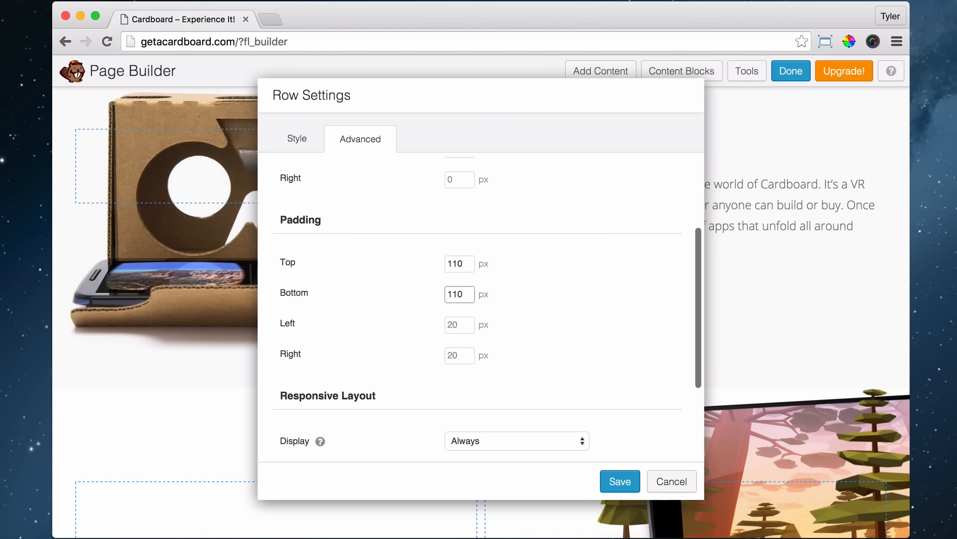
scroll(585, 280, down, 4)
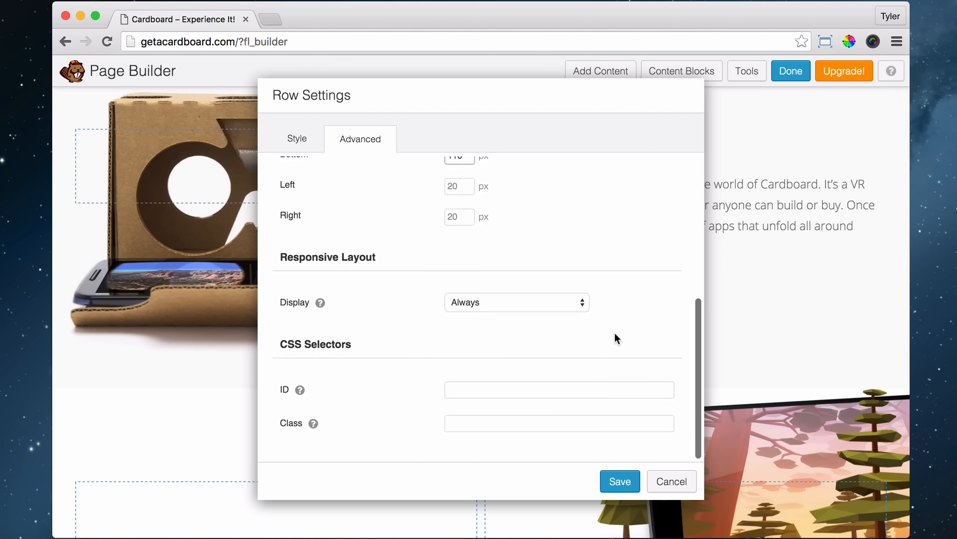
click(620, 483)
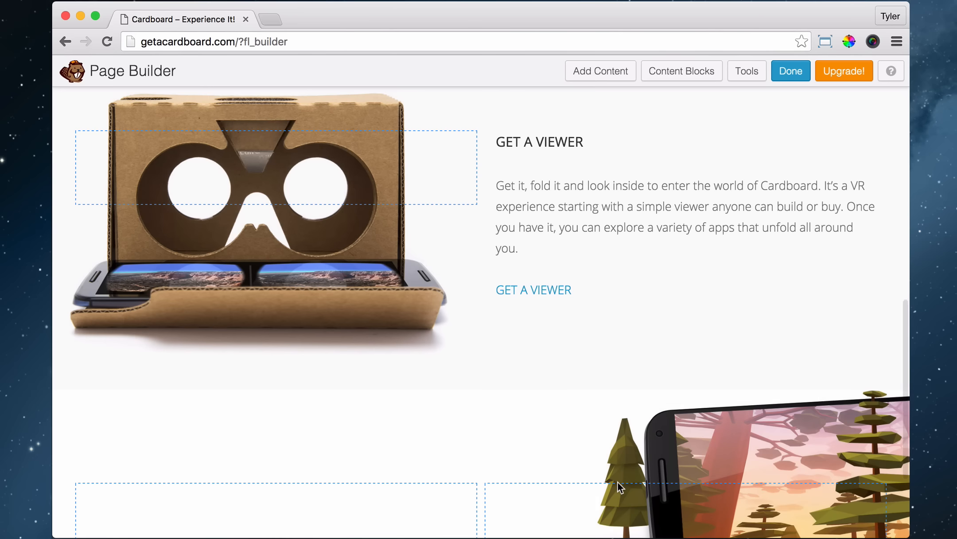
- Add a Text Editor module to the new row's left column with the GOT CARDBOARD? heading, its paragraph and LEARN MORE as plain text
scroll(541, 360, down, 3)
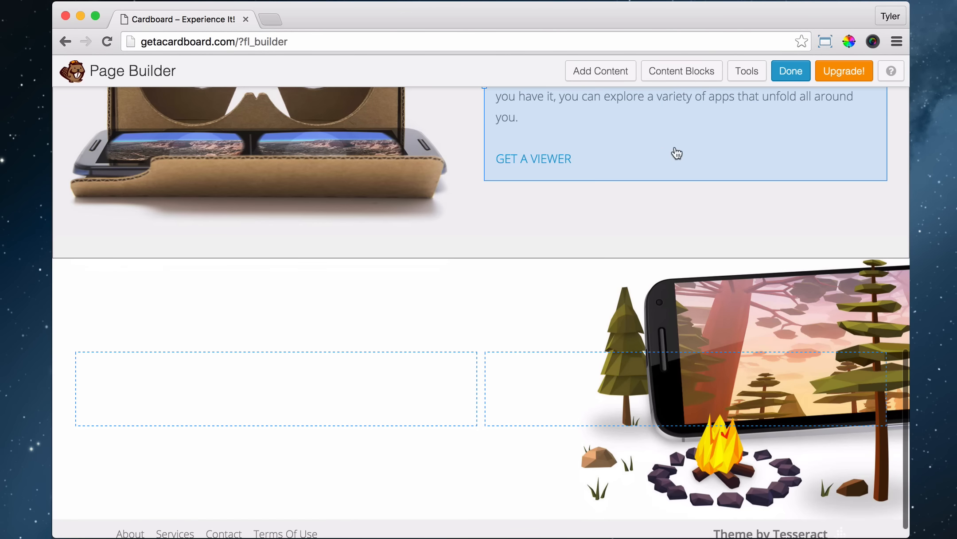
click(599, 74)
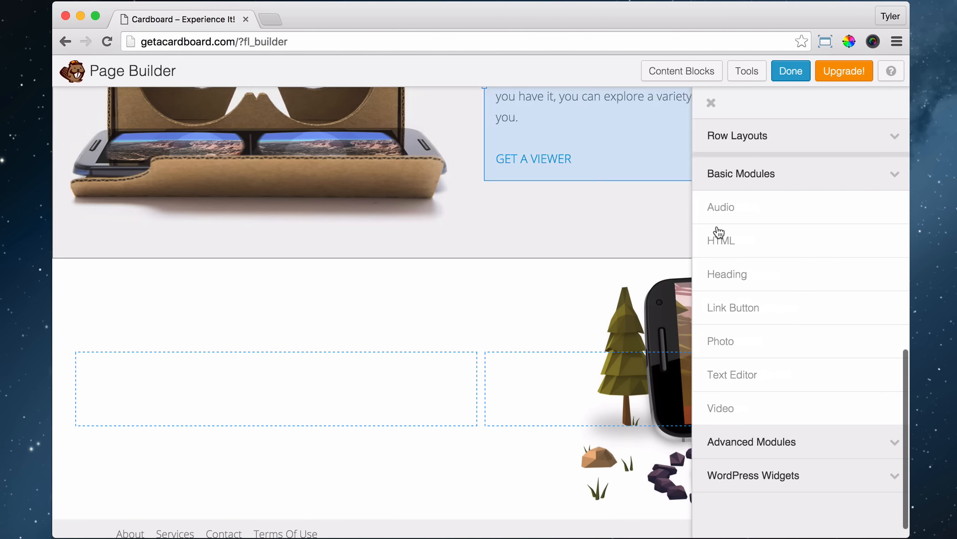
drag(788, 384, 272, 368)
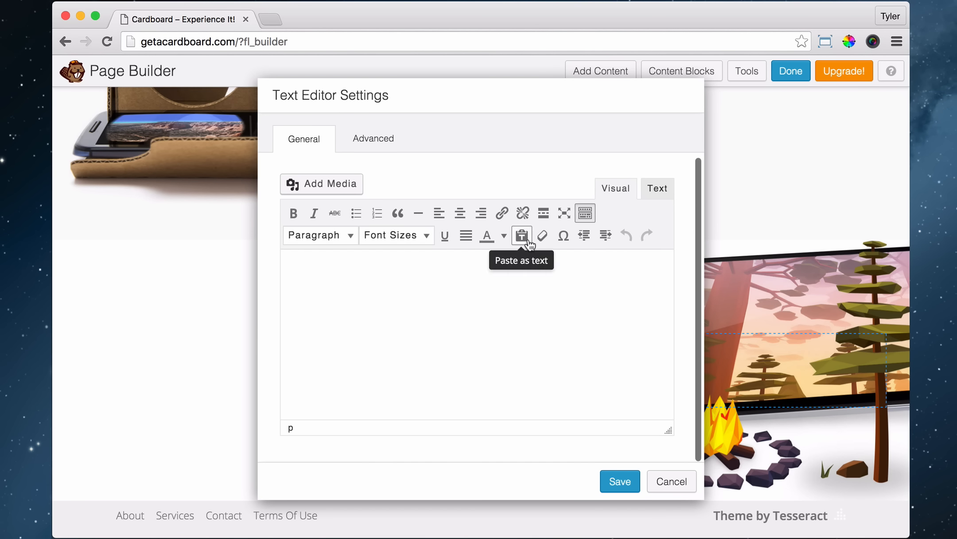
click(522, 239)
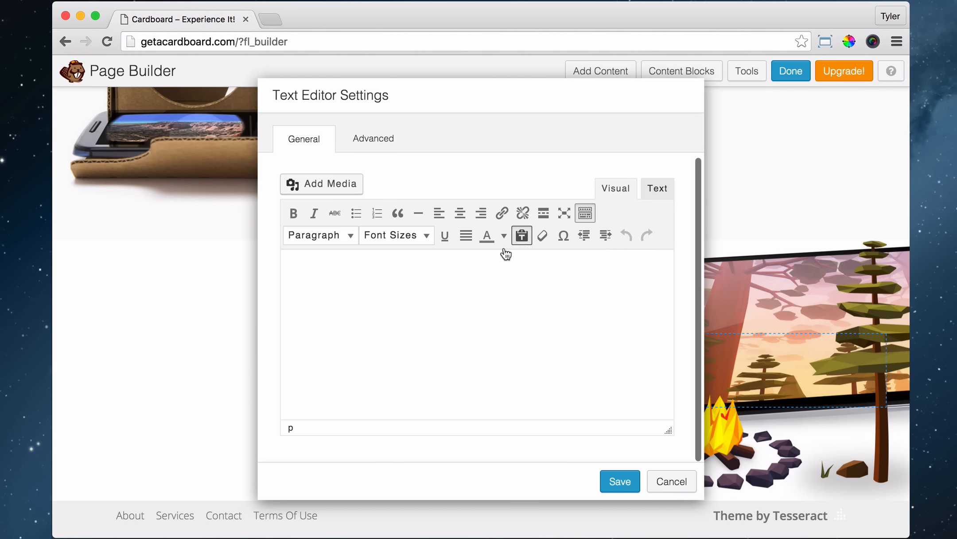
text(GOT CARDBOARD? Visit new places, play immersive games, fly through space and more.  LEARN MORE)
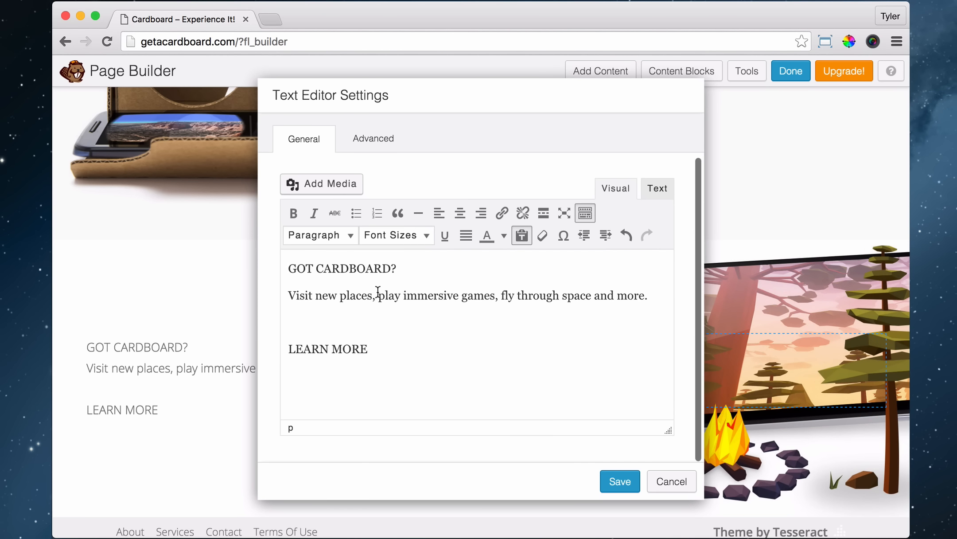
- Insert a blank line above the "Visit new places" paragraph and format GOT CARDBOARD? as Heading 3
click(290, 294)
key(Return)
drag(402, 269, 287, 268)
click(326, 241)
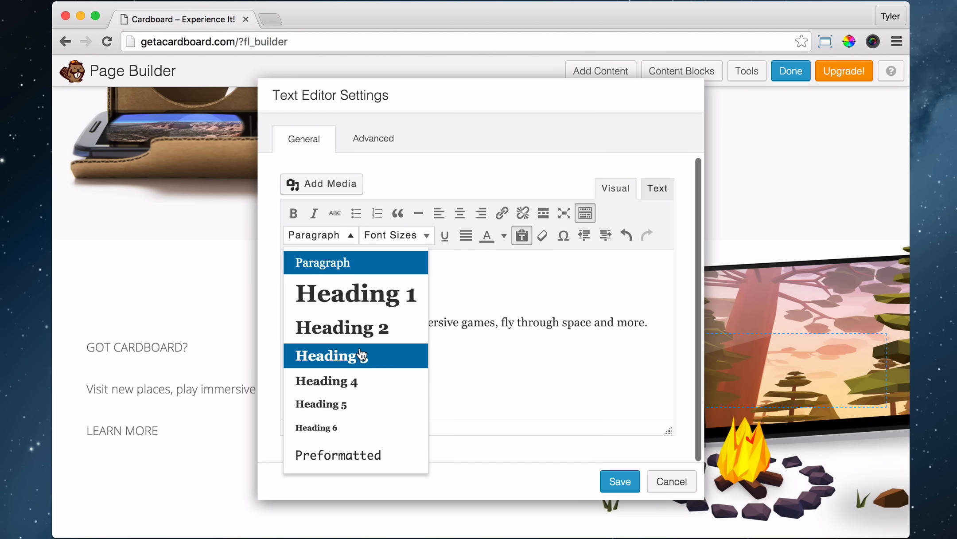
click(334, 353)
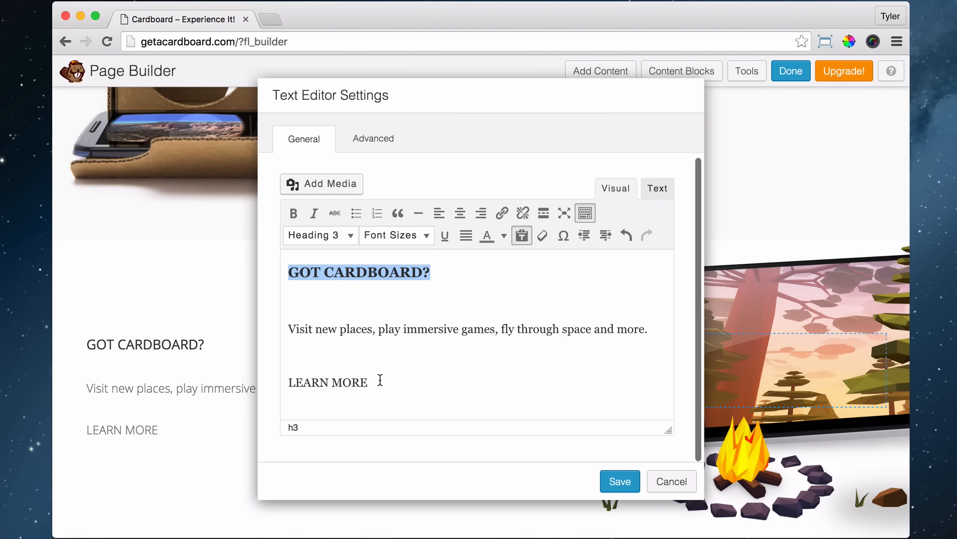
- Link LEARN MORE to the existing About page and save the text module
drag(378, 381, 271, 376)
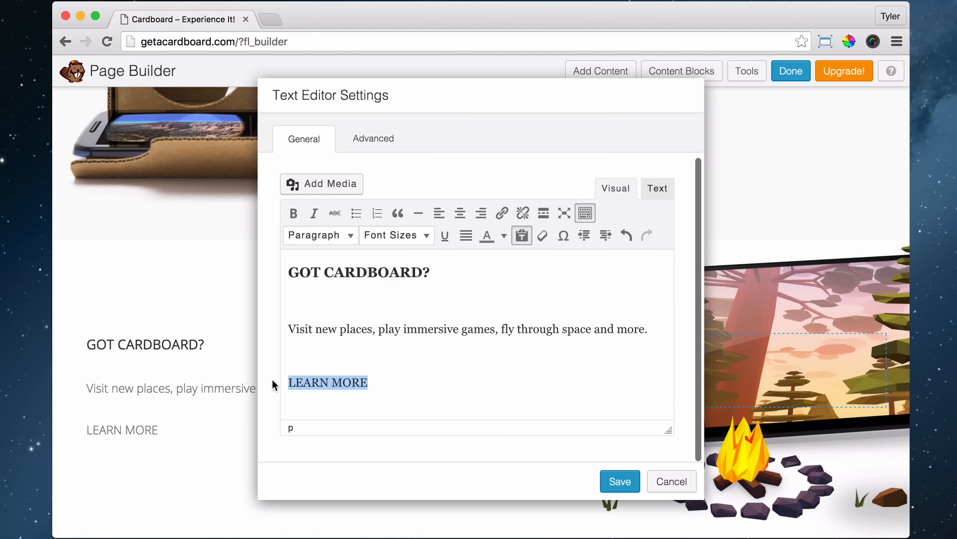
click(502, 213)
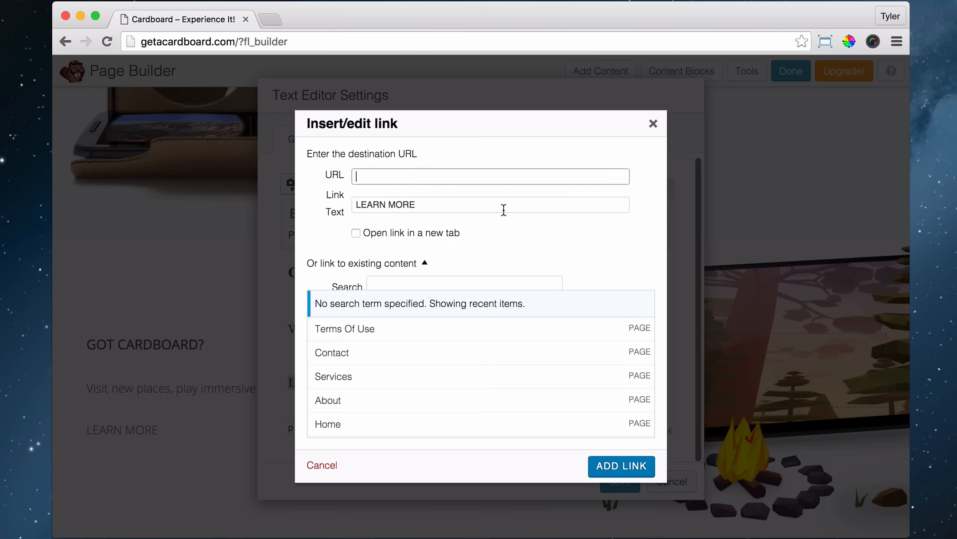
click(368, 403)
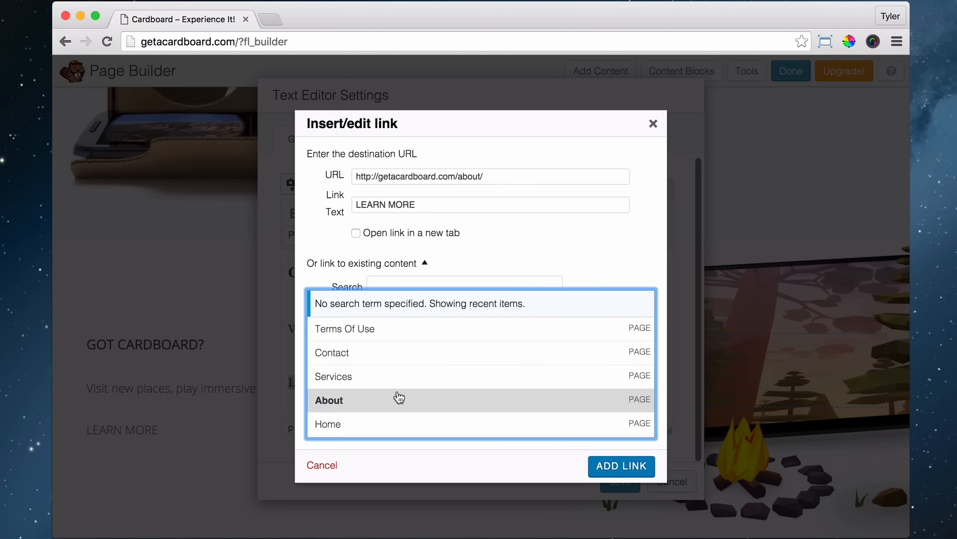
click(629, 473)
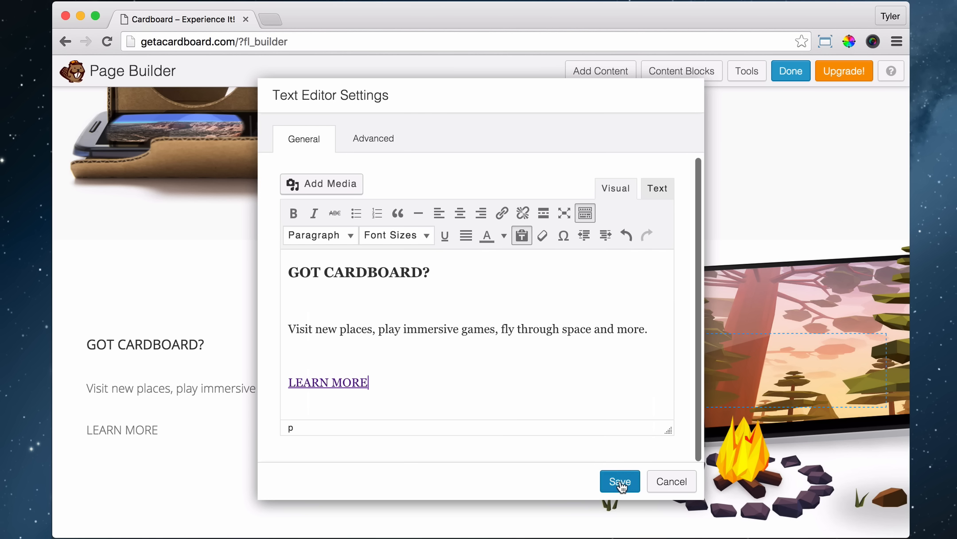
click(620, 482)
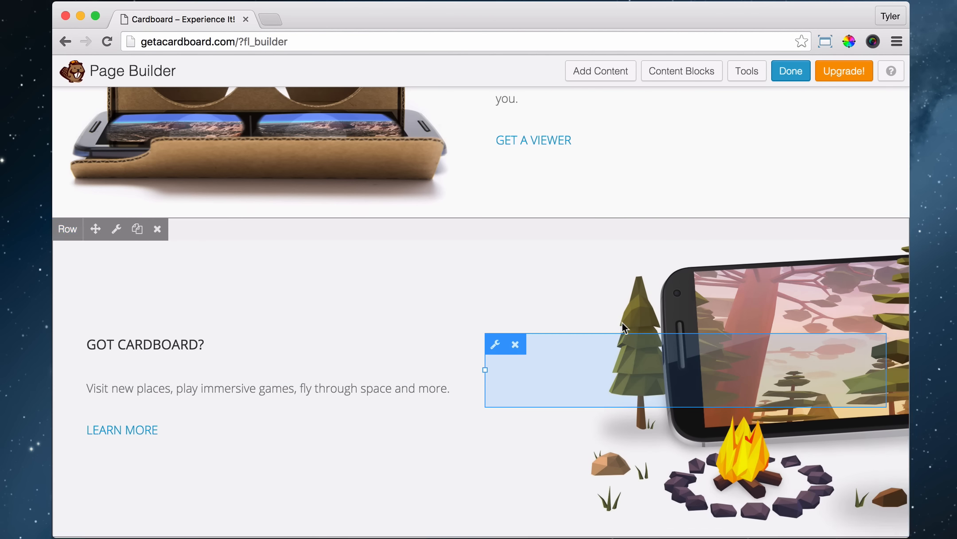
- Compare with the GOT CARDBOARD? section on the reference site and narrow the new row's text column so its paragraph wraps onto two lines
scroll(623, 327, down, 2)
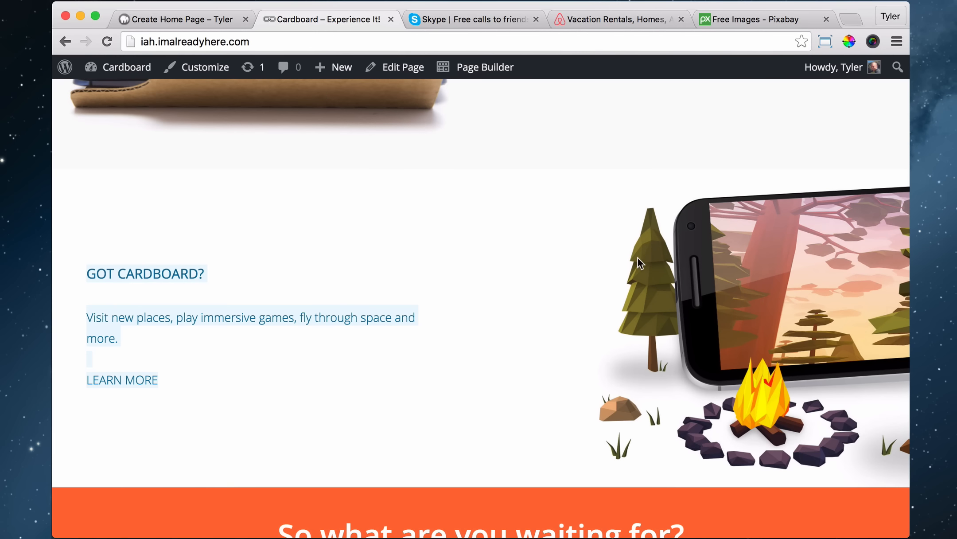
scroll(338, 315, down, 1)
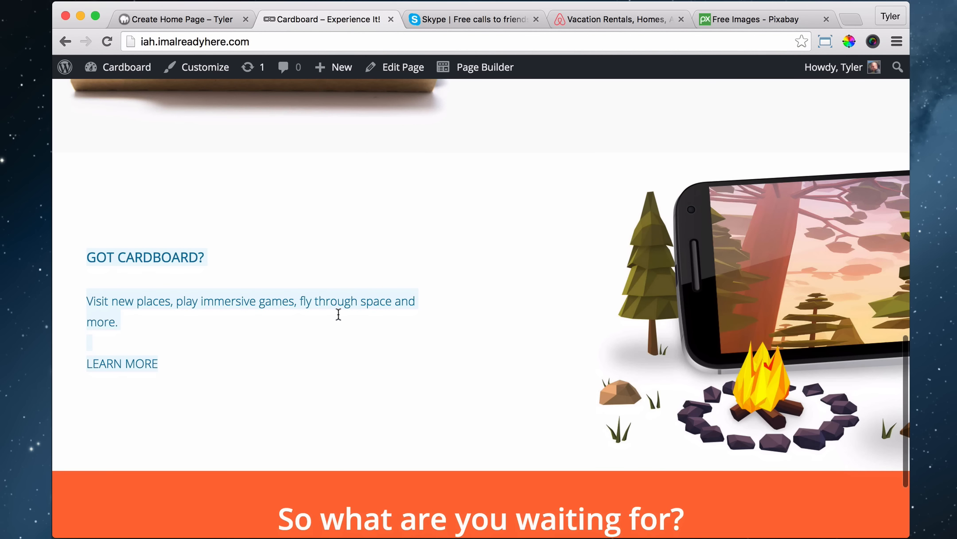
click(323, 340)
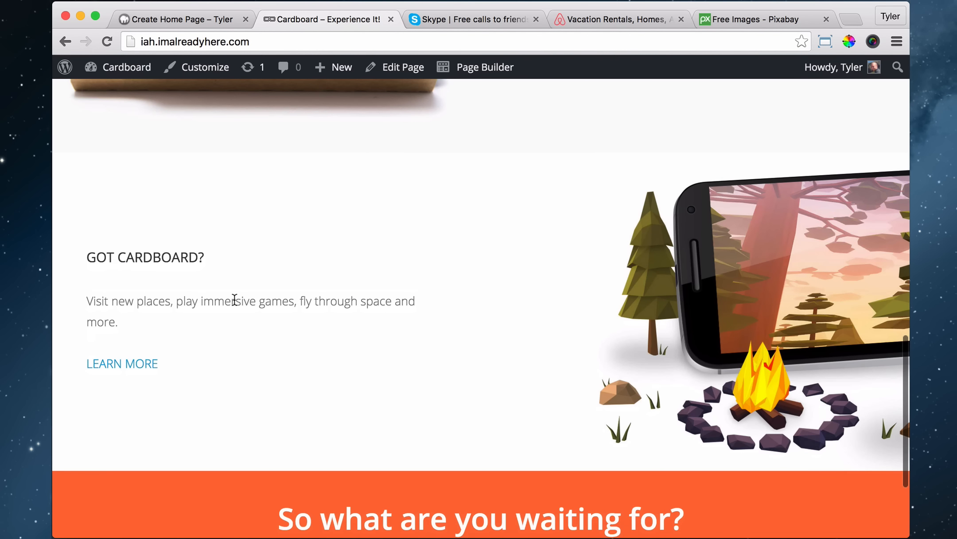
drag(96, 322, 124, 322)
click(152, 323)
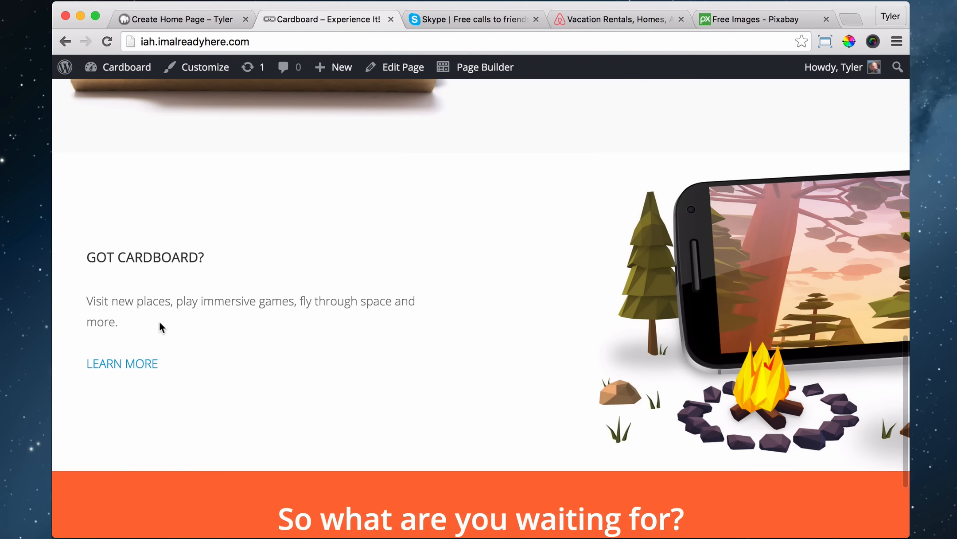
scroll(292, 310, up, 4)
scroll(295, 316, down, 3)
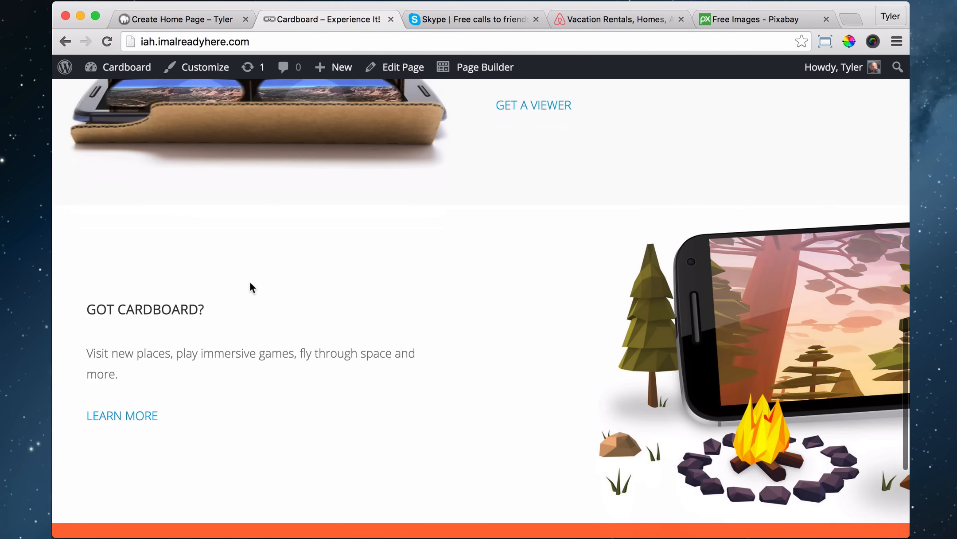
click(81, 19)
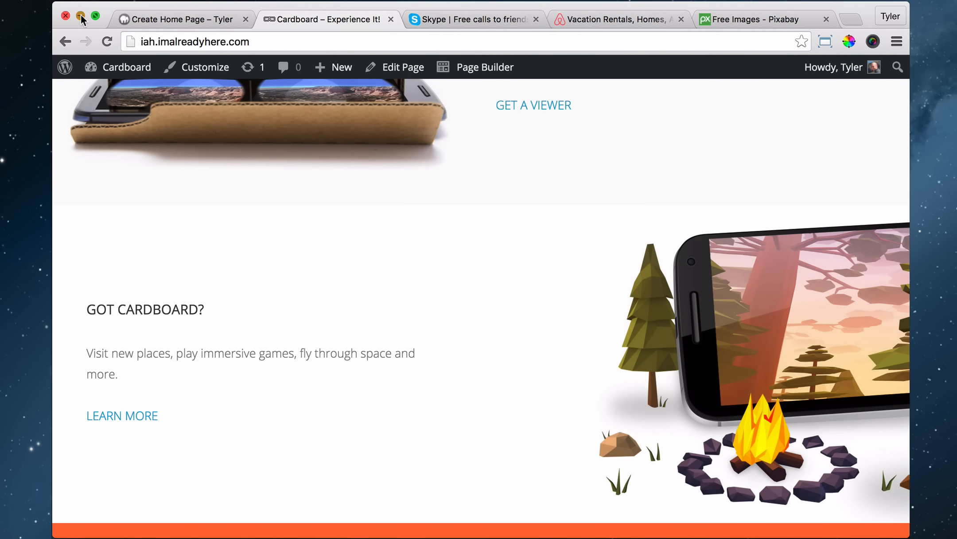
drag(479, 357, 421, 357)
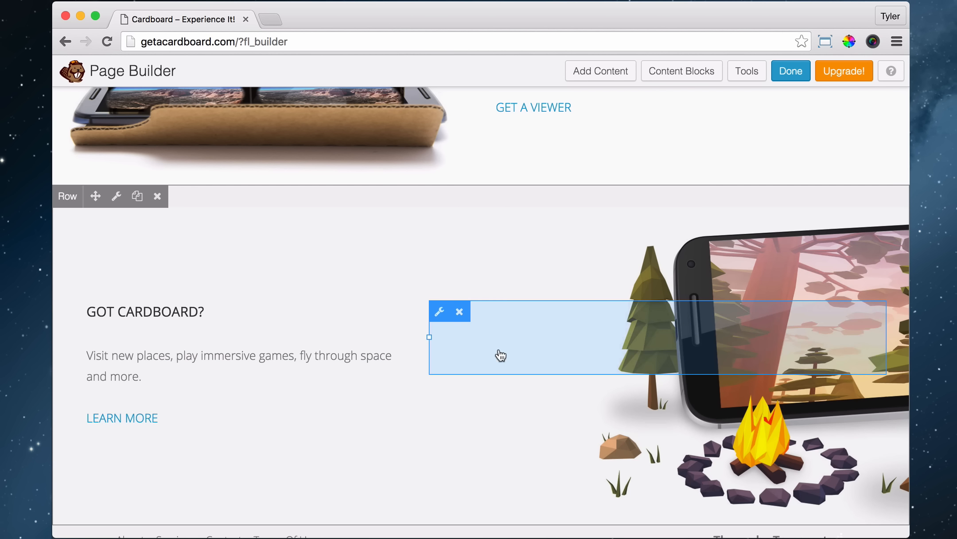
- Check the reference site's orange "So what are you waiting for?" section and add a one-column row between the GOT CARDBOARD? row and the footer
scroll(499, 355, down, 1)
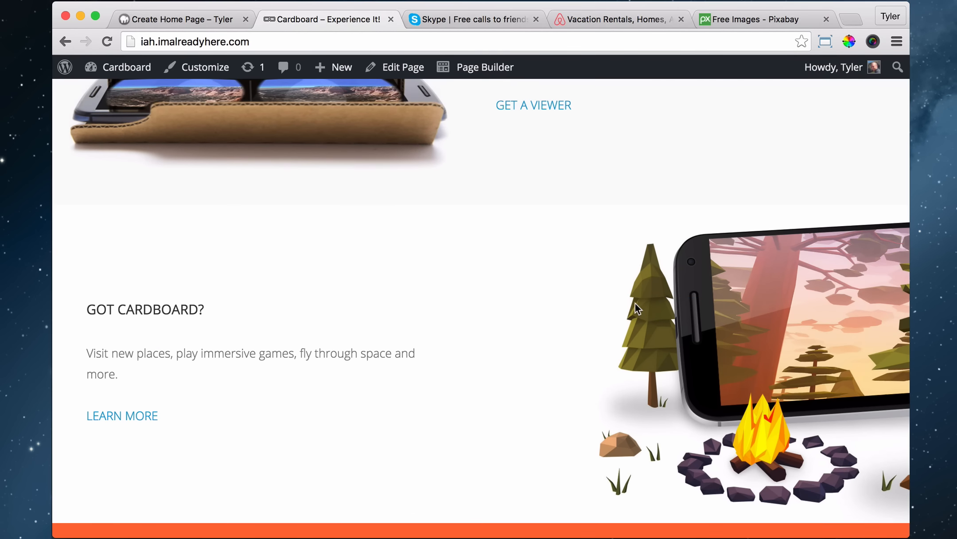
scroll(635, 302, down, 5)
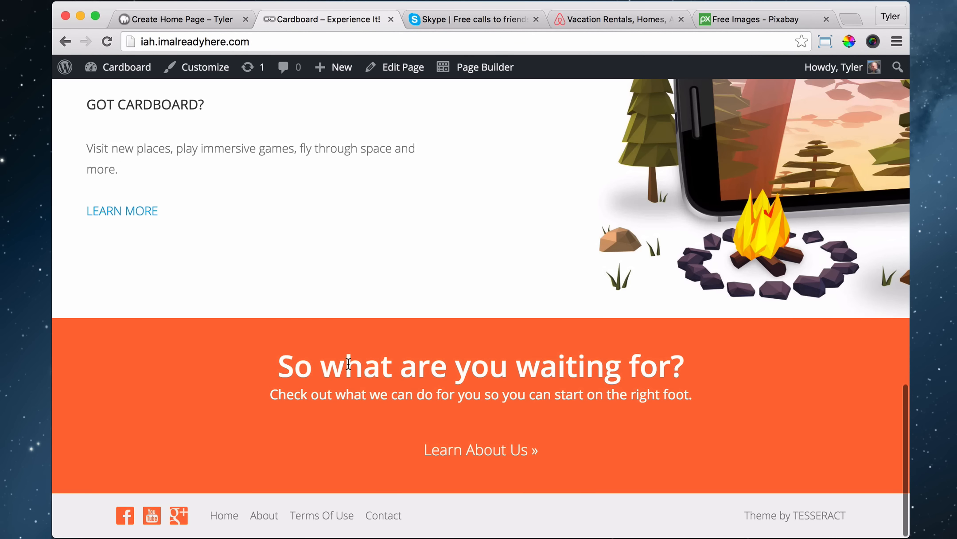
drag(349, 363, 583, 383)
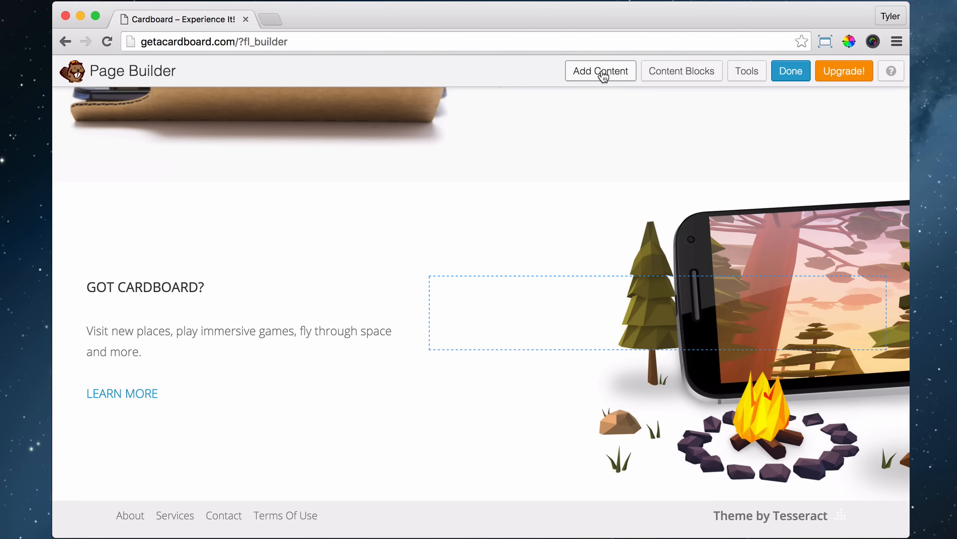
click(602, 76)
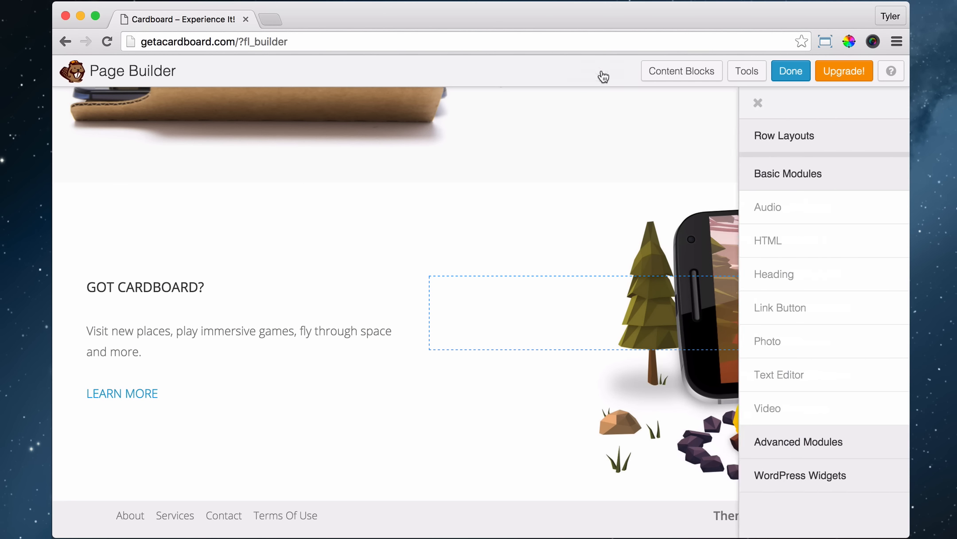
click(810, 137)
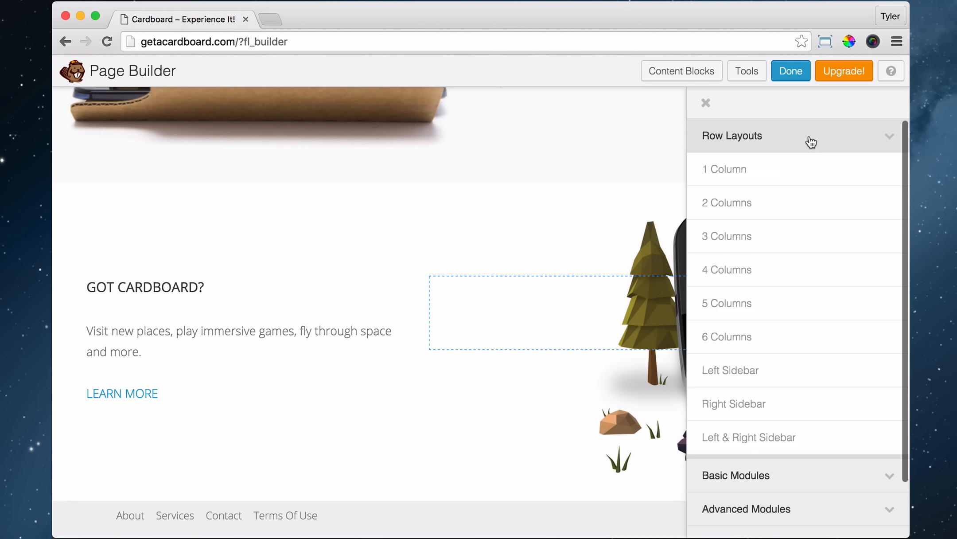
drag(742, 173, 134, 365)
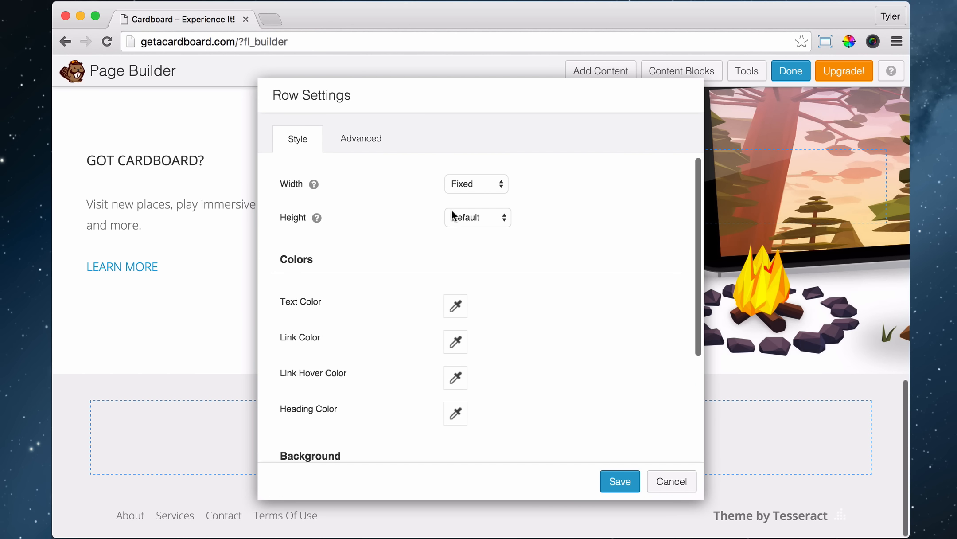
- Set the new row to full width with a solid background color of #ff6e40
click(499, 184)
click(480, 199)
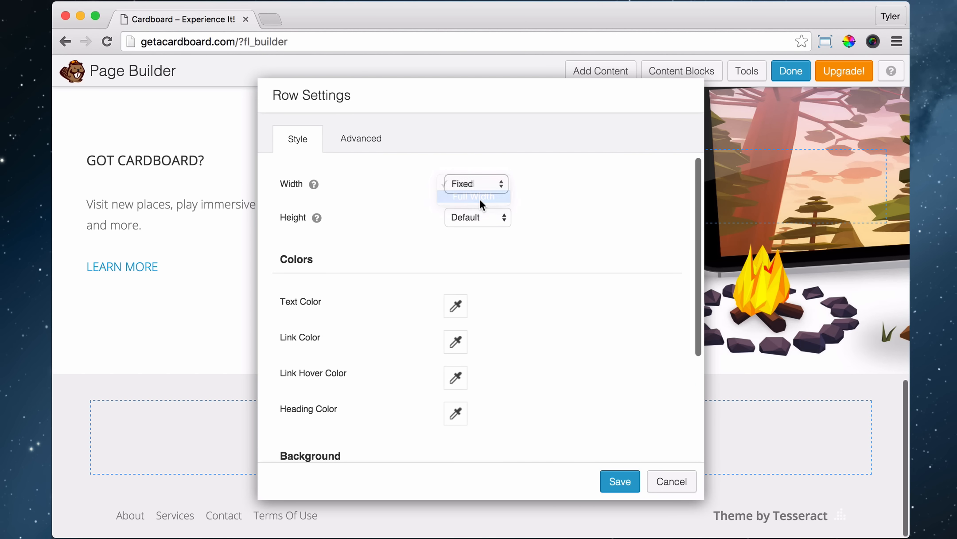
scroll(568, 333, down, 5)
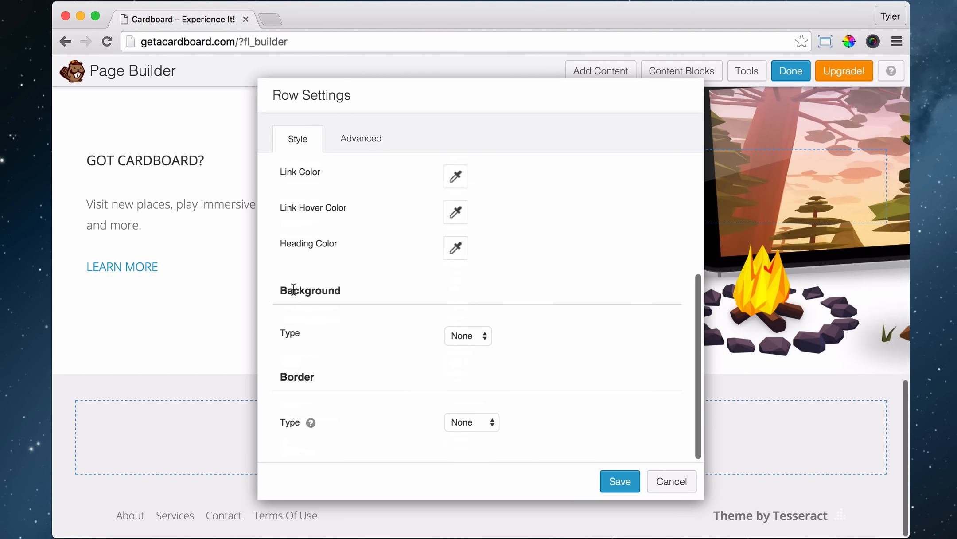
click(477, 336)
click(477, 348)
scroll(516, 345, down, 3)
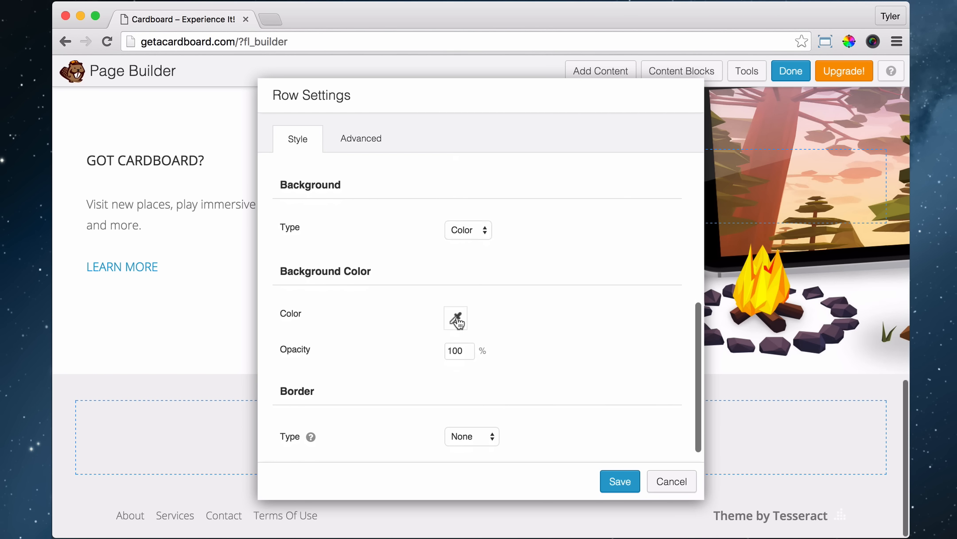
click(458, 322)
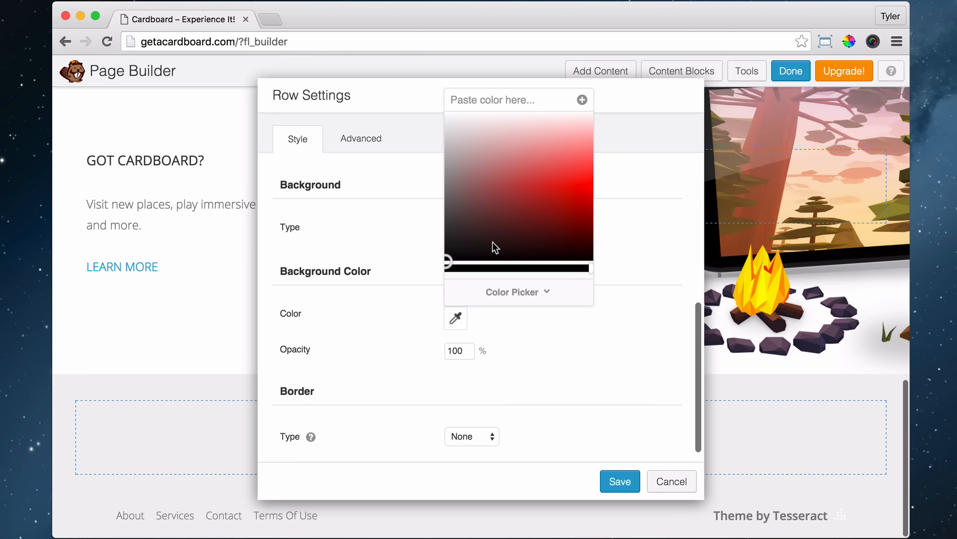
click(508, 100)
text(ff)
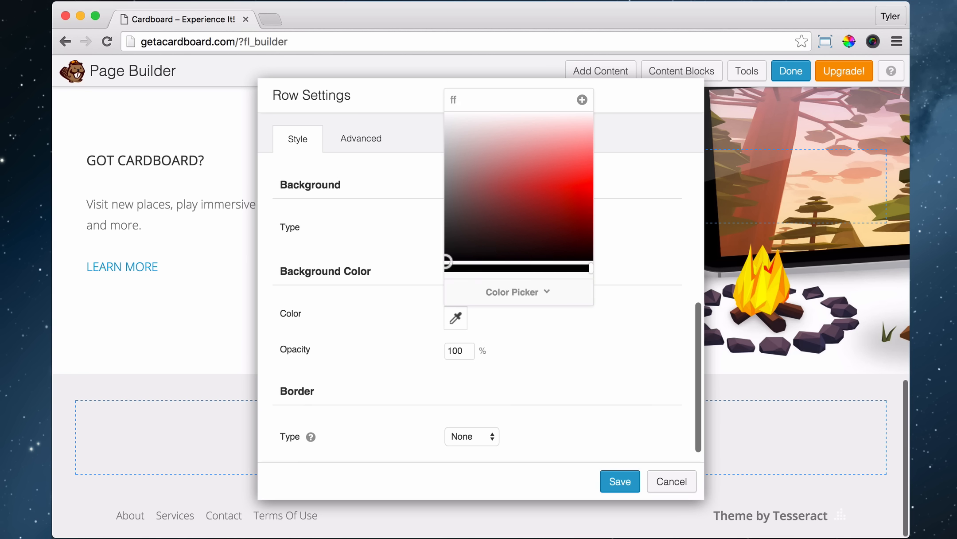
text(6e40)
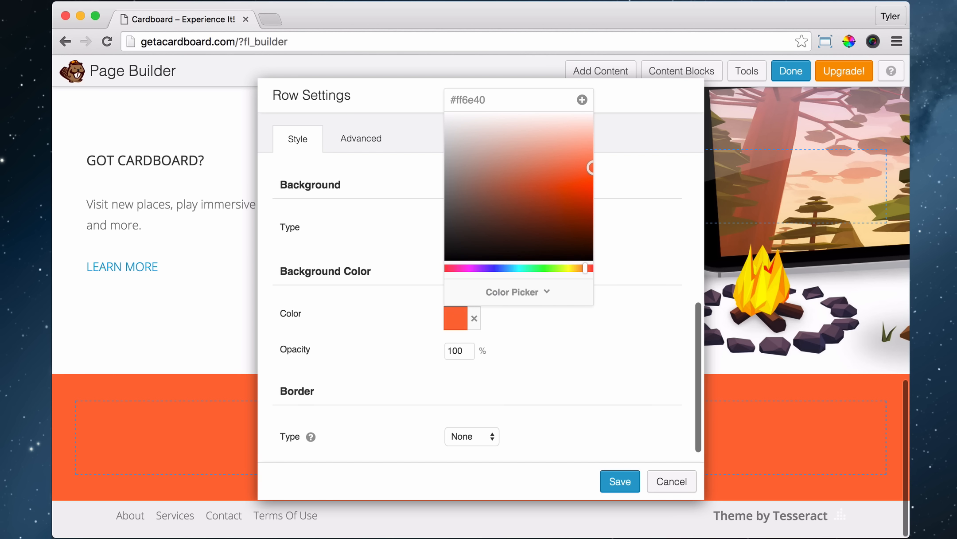
click(548, 340)
- Set the orange row's text color to #ffffff
scroll(548, 341, up, 5)
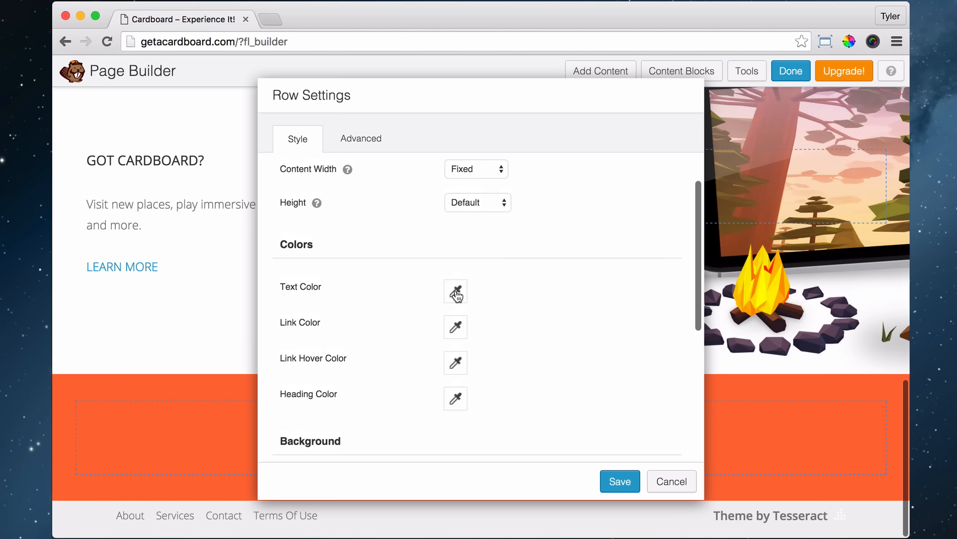
click(455, 291)
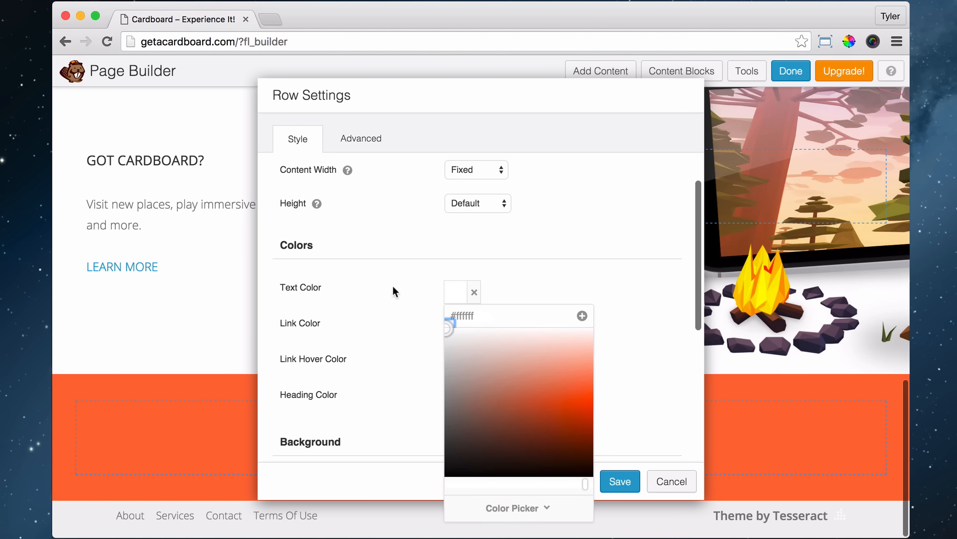